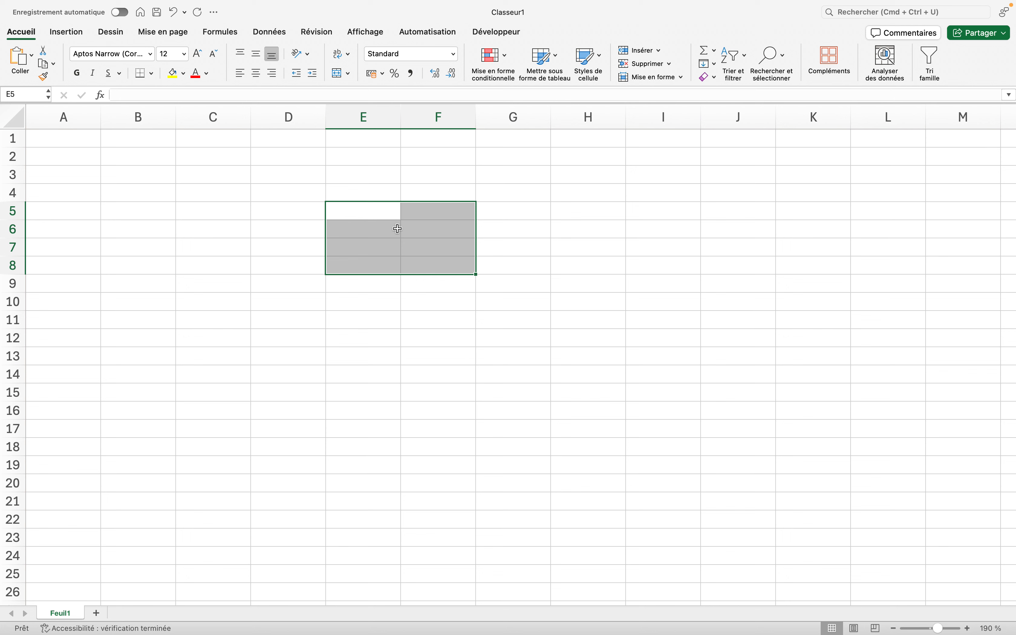
# Select the entire worksheet.
pyautogui.click(186, 224)
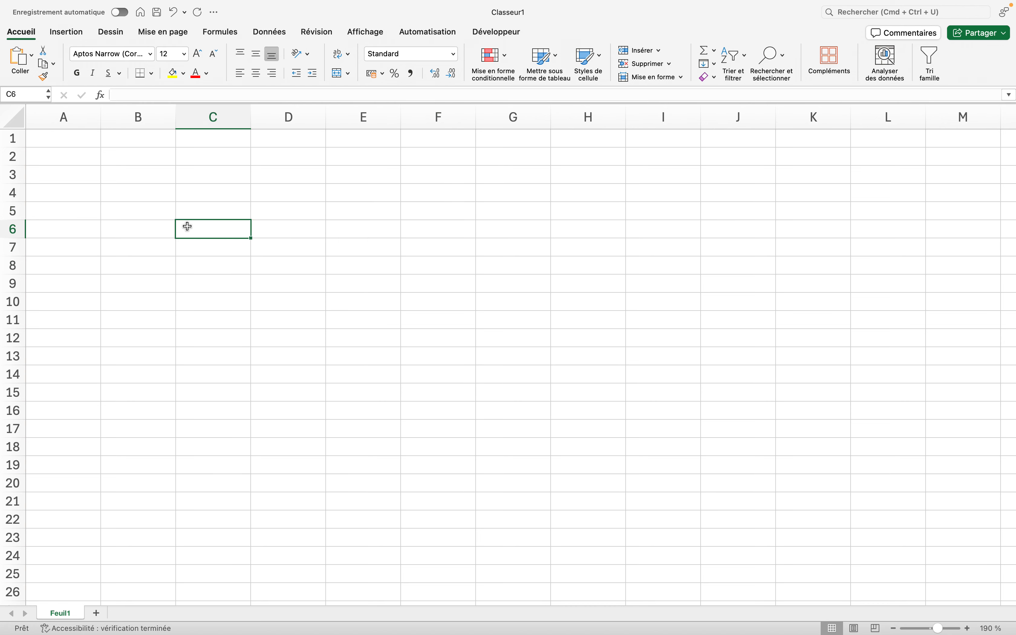
pyautogui.click(13, 118)
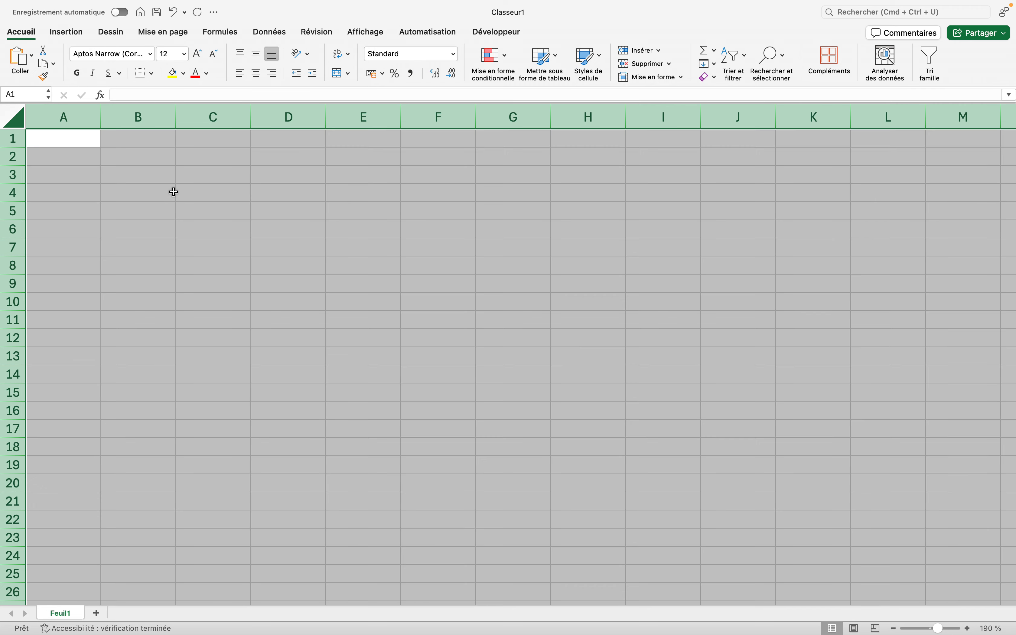
# Clear the whole-sheet selection and select the range C5:C6, followed separately by the range F6:F7.
pyautogui.click(240, 246)
pyautogui.moveTo(213, 205); pyautogui.dragTo(210, 236)
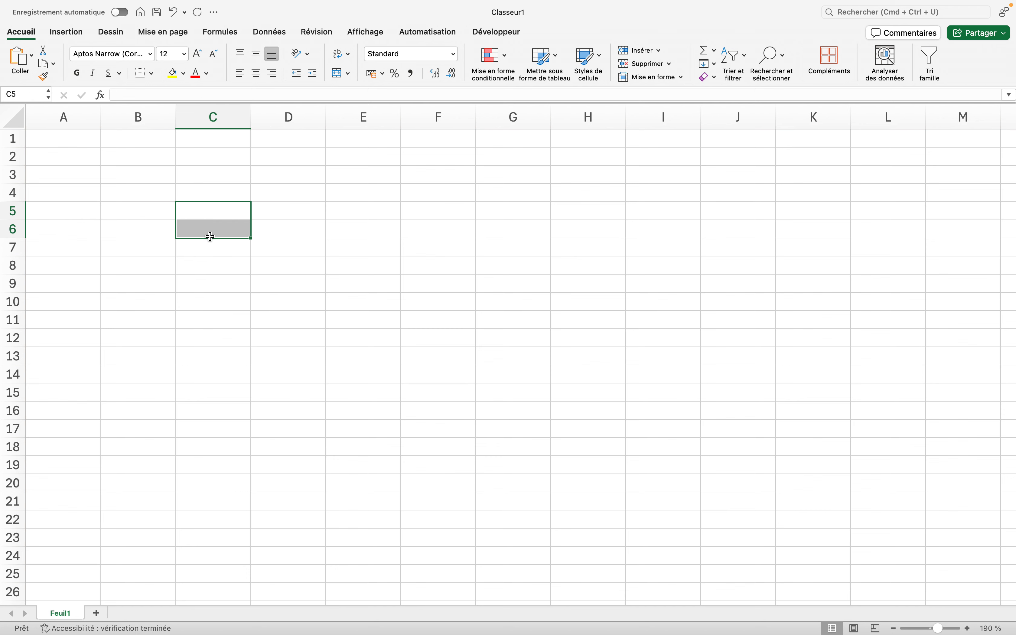
pyautogui.click(419, 235)
pyautogui.moveTo(418, 235); pyautogui.dragTo(417, 255)
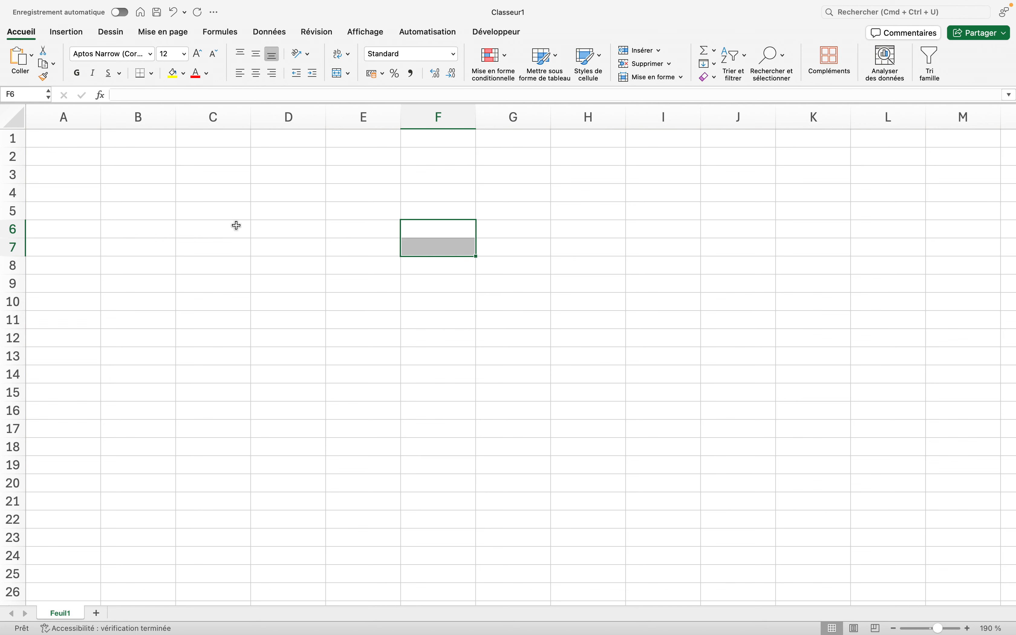
# Select the non-adjacent ranges C4:C6, F6:F8 and H5:H6 together in one multiple selection.
pyautogui.click(201, 222)
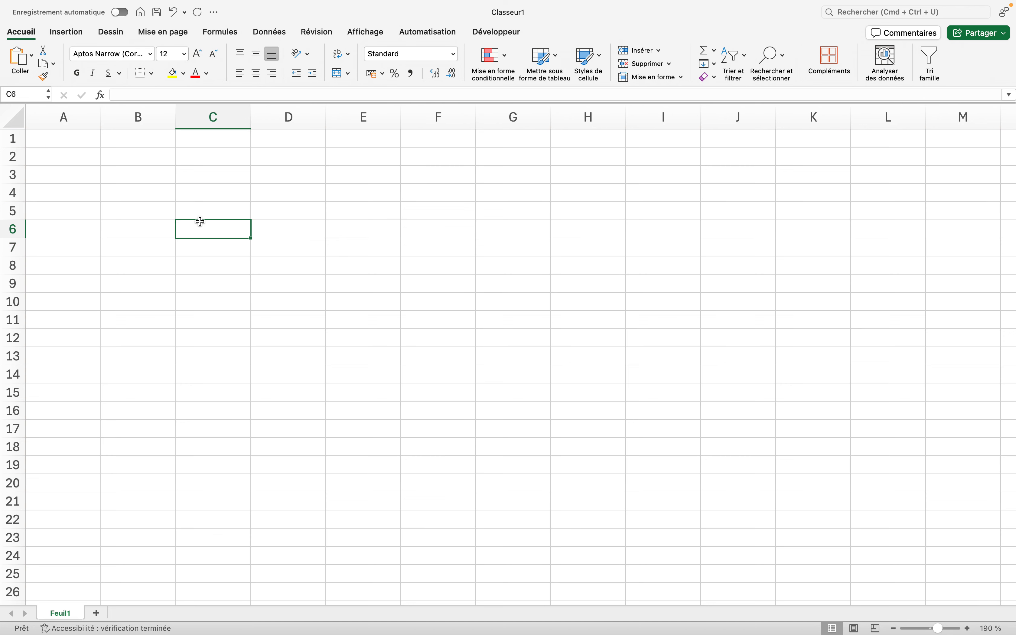
pyautogui.moveTo(198, 187); pyautogui.dragTo(200, 226)
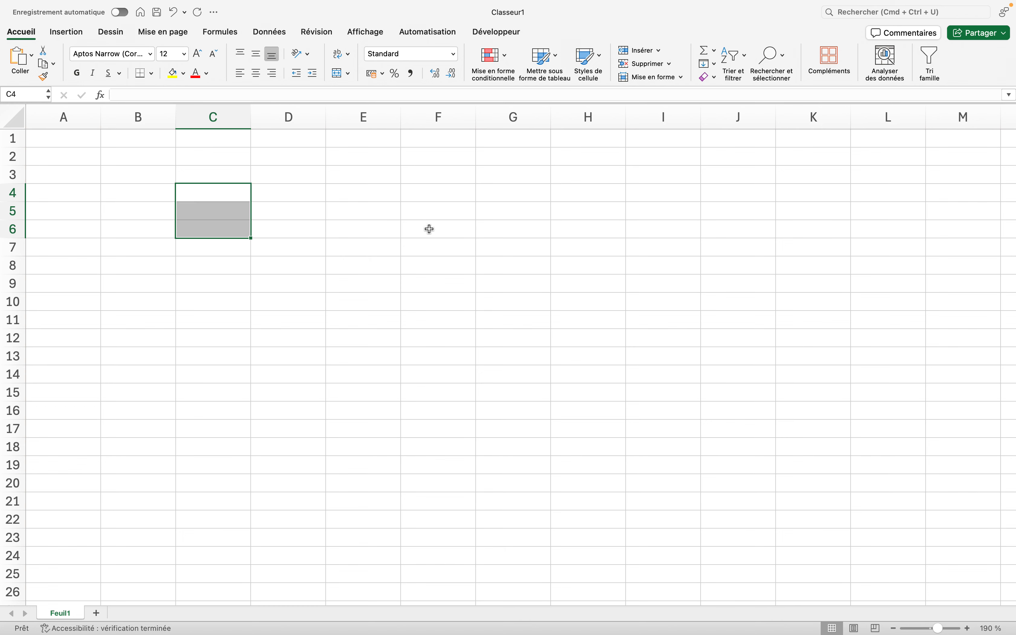
pyautogui.moveTo(430, 229); pyautogui.dragTo(432, 259)
pyautogui.moveTo(608, 214); pyautogui.dragTo(611, 226)
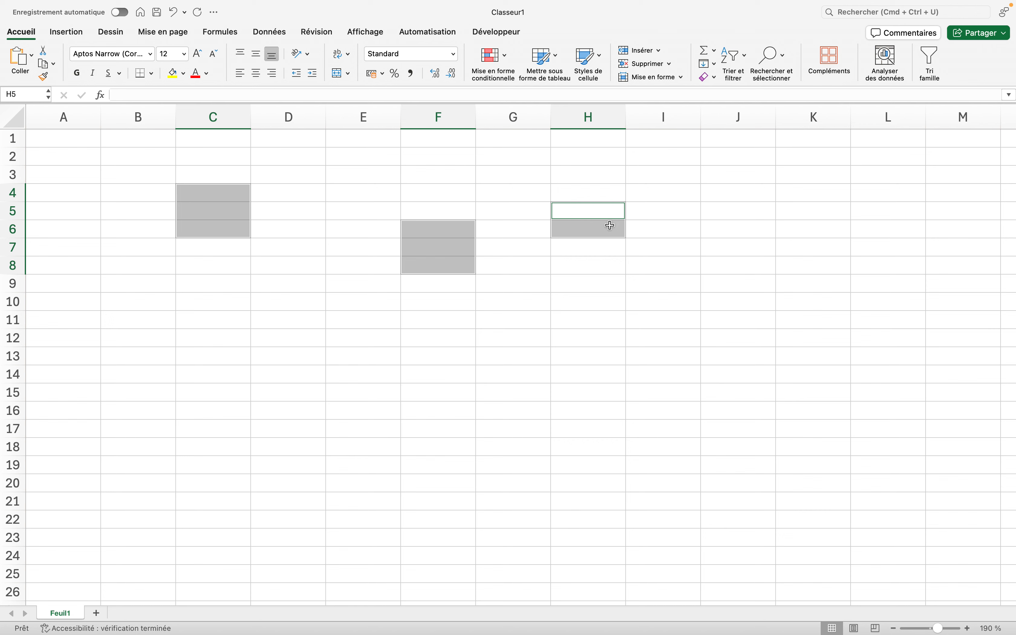
# Clear the multiple selection and select the entire column D, followed by the entire row 6.
pyautogui.click(329, 278)
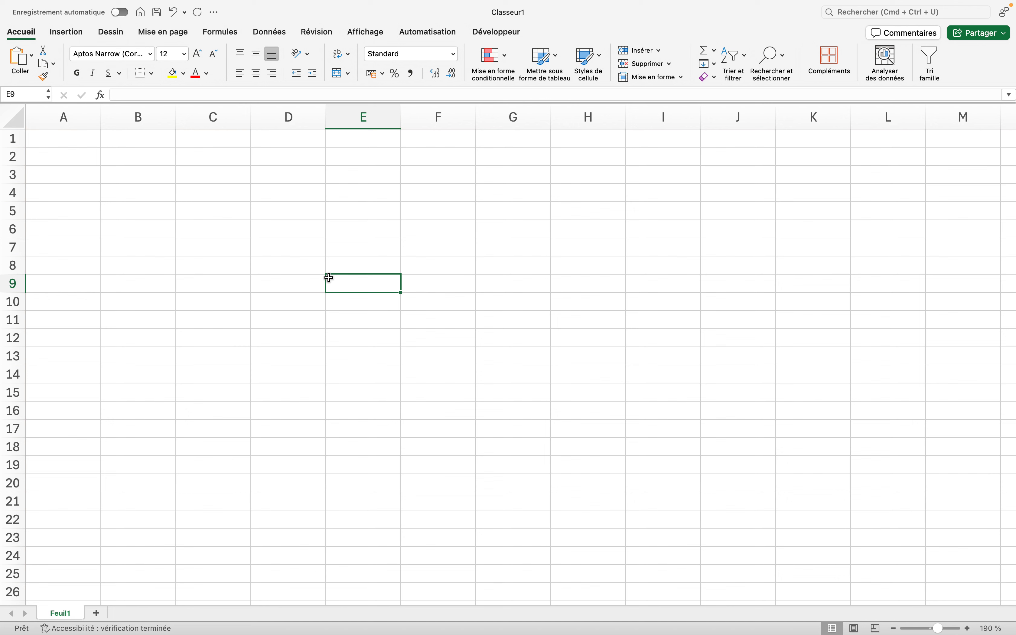
pyautogui.click(281, 120)
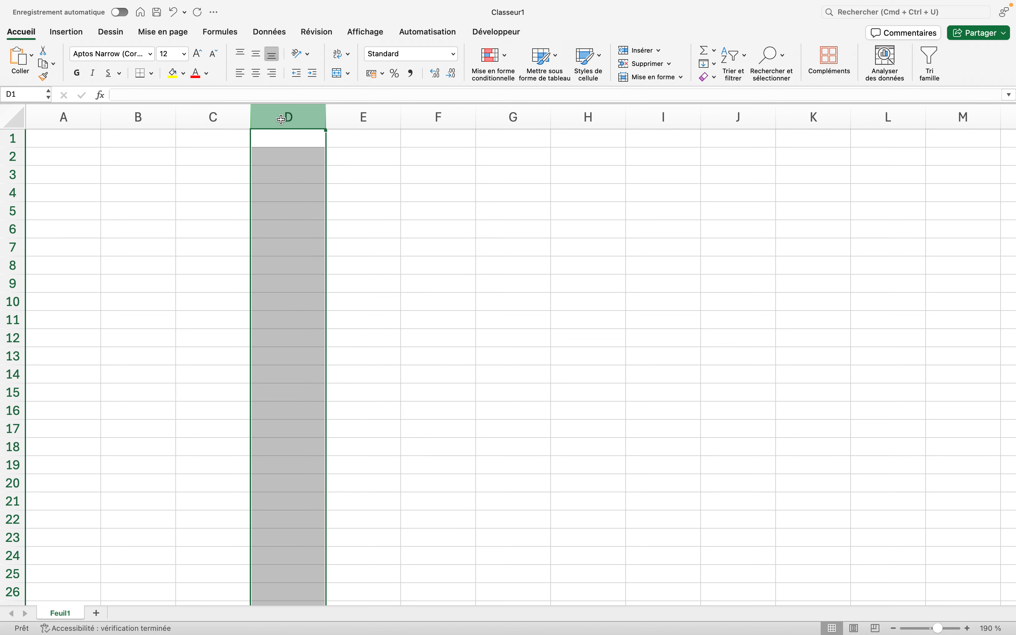
pyautogui.click(7, 226)
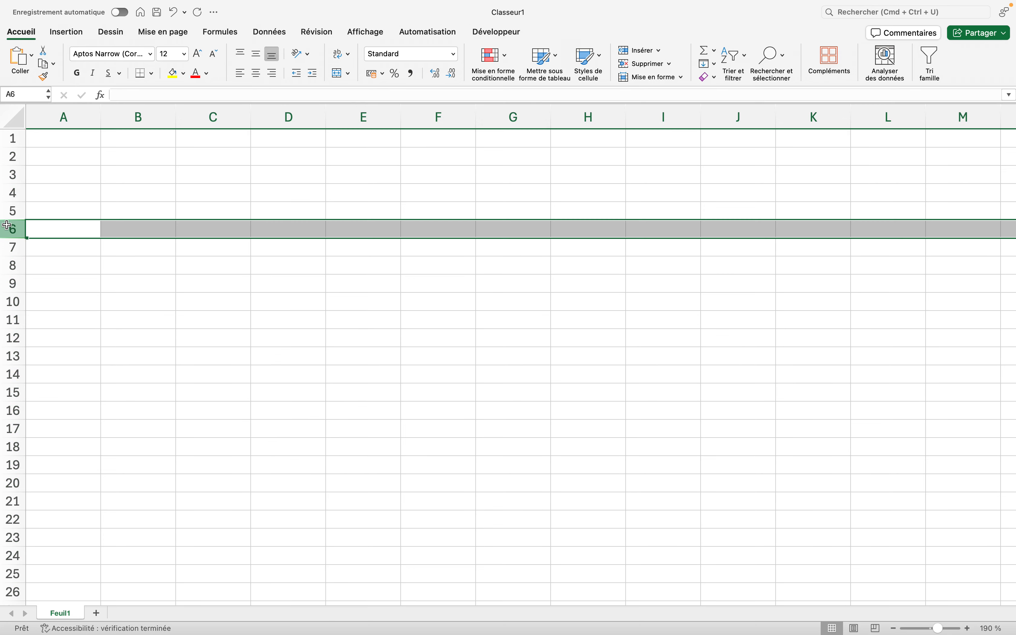
# Select rows 6 to 8 and add the separate rows 11, 12 and 14 to the selection.
pyautogui.moveTo(8, 225); pyautogui.dragTo(6, 274)
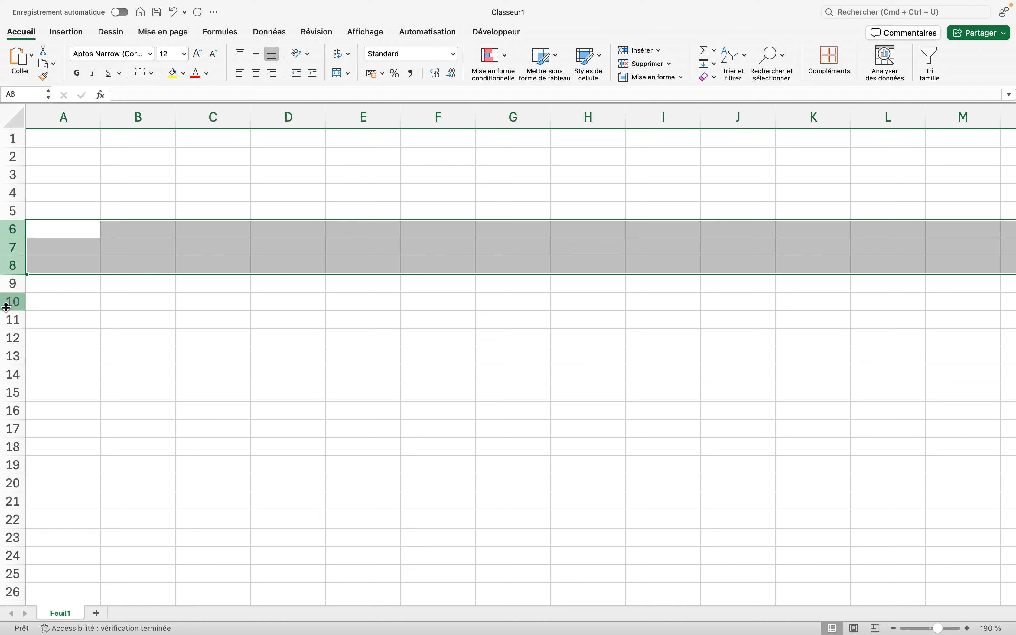
pyautogui.keyDown('super'); pyautogui.click(11, 317); pyautogui.keyUp('super')
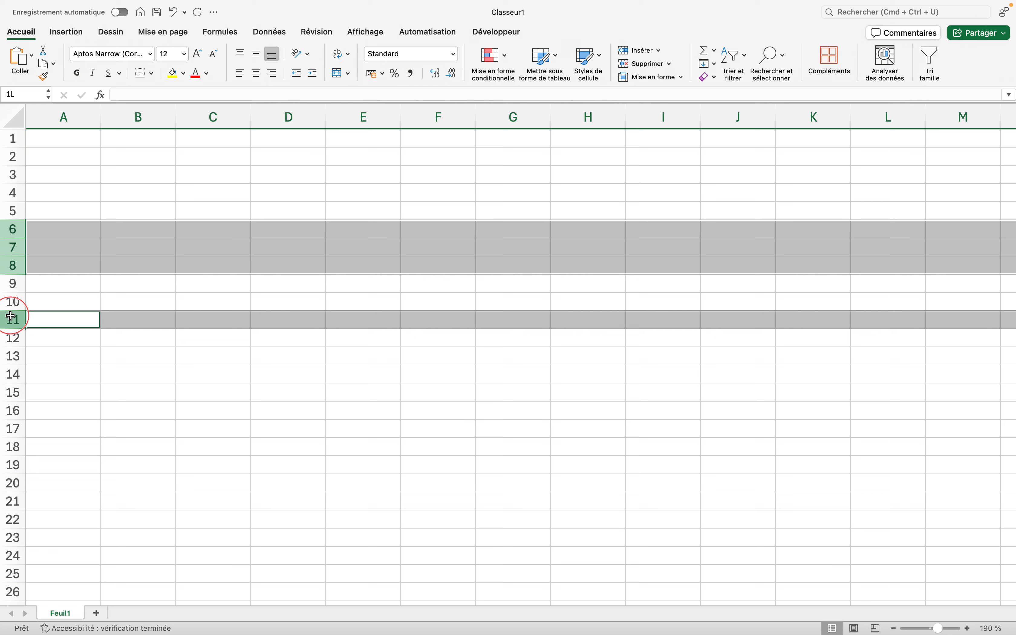
pyautogui.keyDown('super'); pyautogui.click(11, 344); pyautogui.keyUp('super')
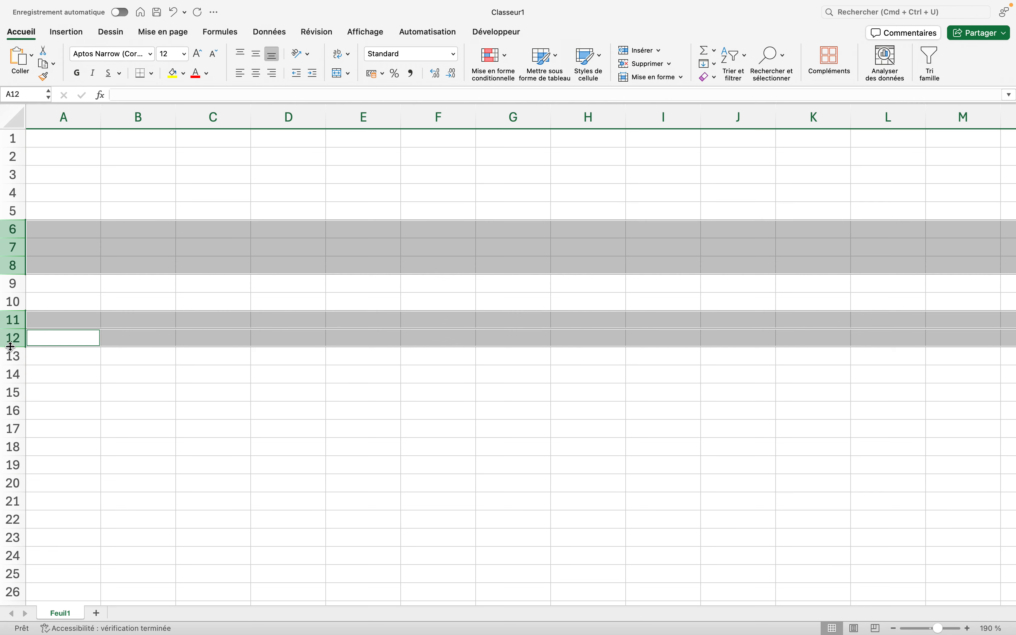
pyautogui.keyDown('super'); pyautogui.click(7, 381); pyautogui.keyUp('super')
pyautogui.keyDown('super'); pyautogui.click(10, 378); pyautogui.keyUp('super')
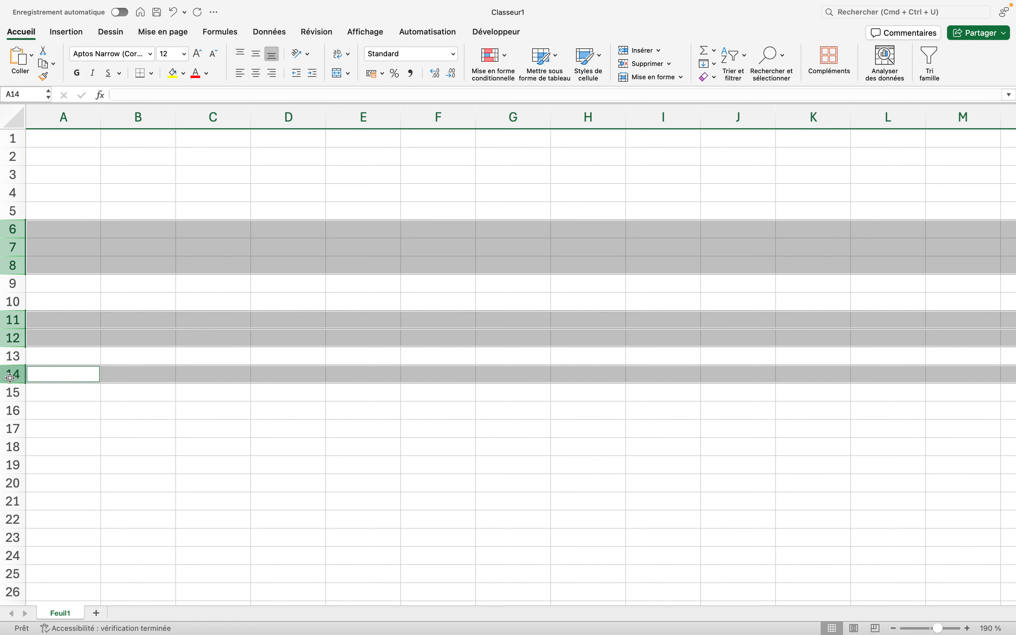
# Enter the row labels BUT1, BUT2 and BUT3 in cells C5 to C7.
pyautogui.click(187, 214)
pyautogui.write('BUT1')
pyautogui.press('Return')
pyautogui.write('BUT2')
pyautogui.press('Return')
pyautogui.write('BUT3')
pyautogui.press('Up')
# Enter the column headers G in cell D4 and F in cell E4.
pyautogui.press('Up')
pyautogui.press('Up')
pyautogui.press('Right')
pyautogui.write('G')
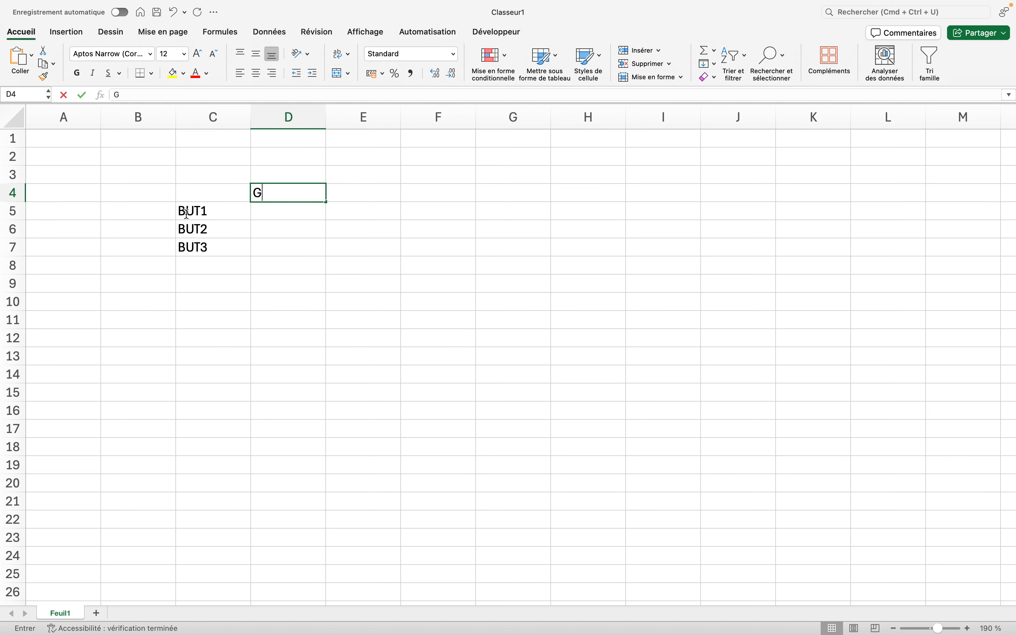
pyautogui.press('Right')
pyautogui.write('F')
pyautogui.press('Return')
# Fill the BUT1 row with 50 under G and 200 under F.
pyautogui.press('Left')
pyautogui.write('50')
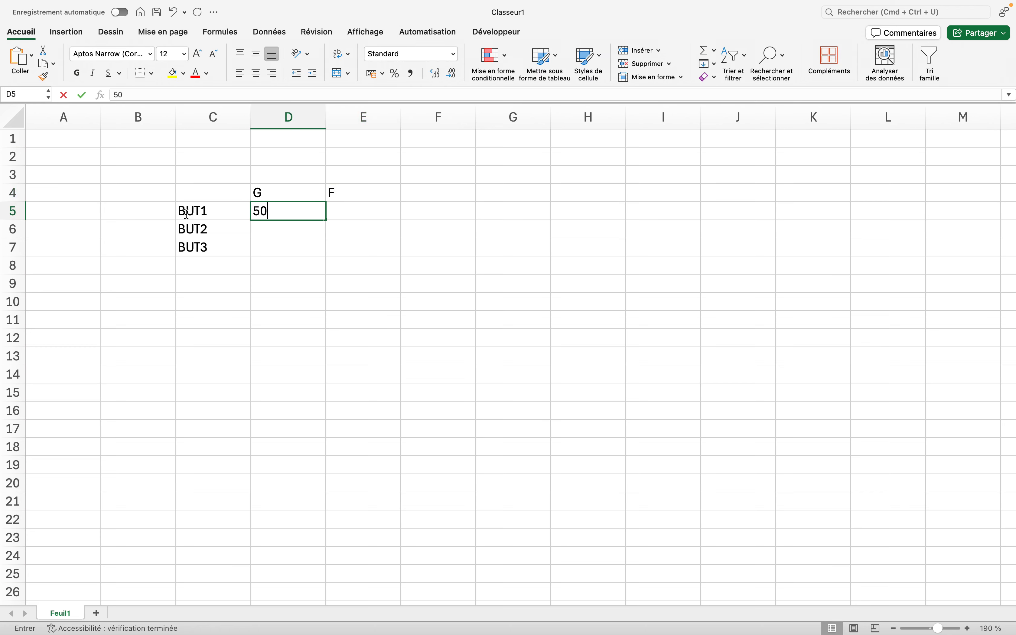
pyautogui.press('Right')
pyautogui.write('200')
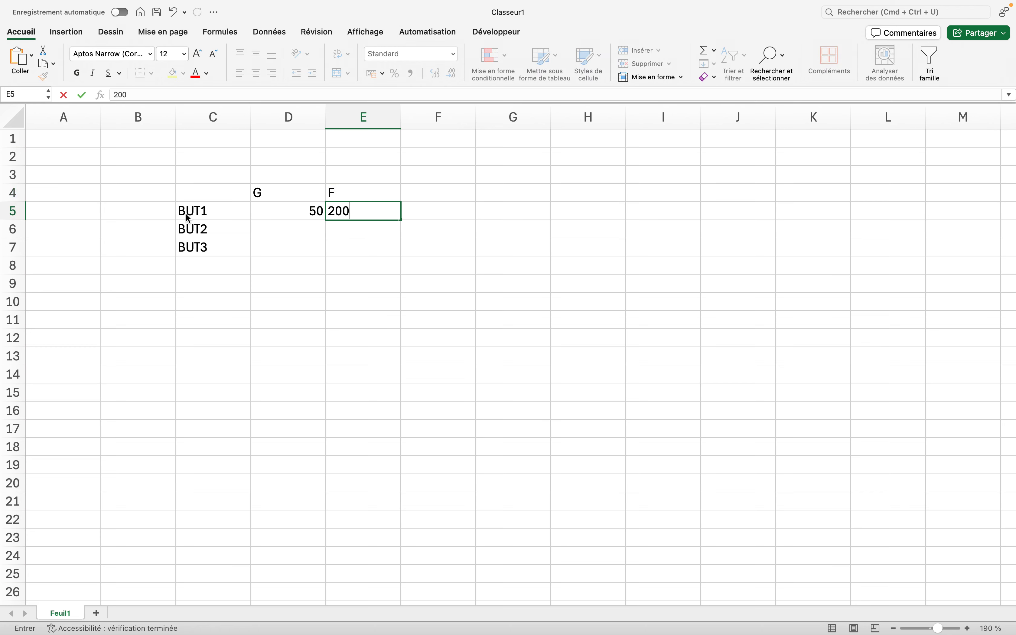
pyautogui.press('Return')
# Fill the BUT2 row with 25 under G and 150 under F.
pyautogui.press('Left')
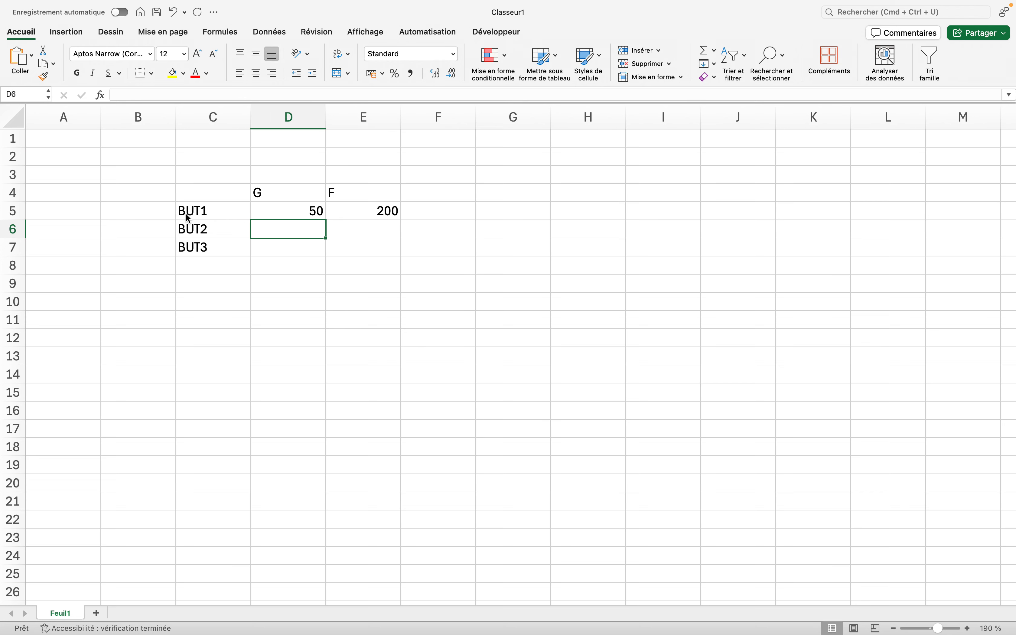
pyautogui.write('25')
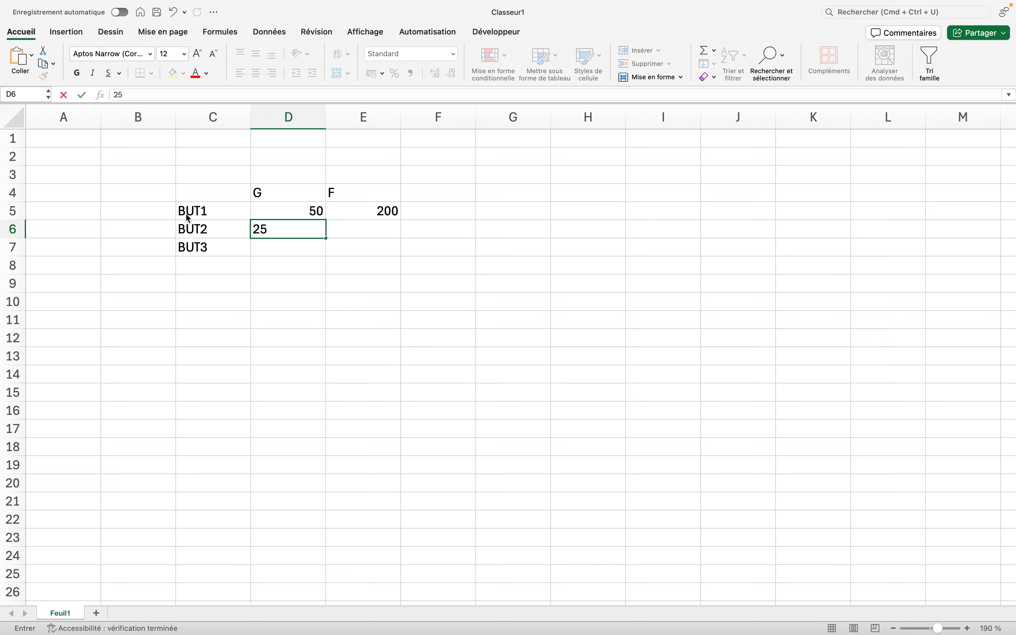
pyautogui.press('Right')
pyautogui.write('150')
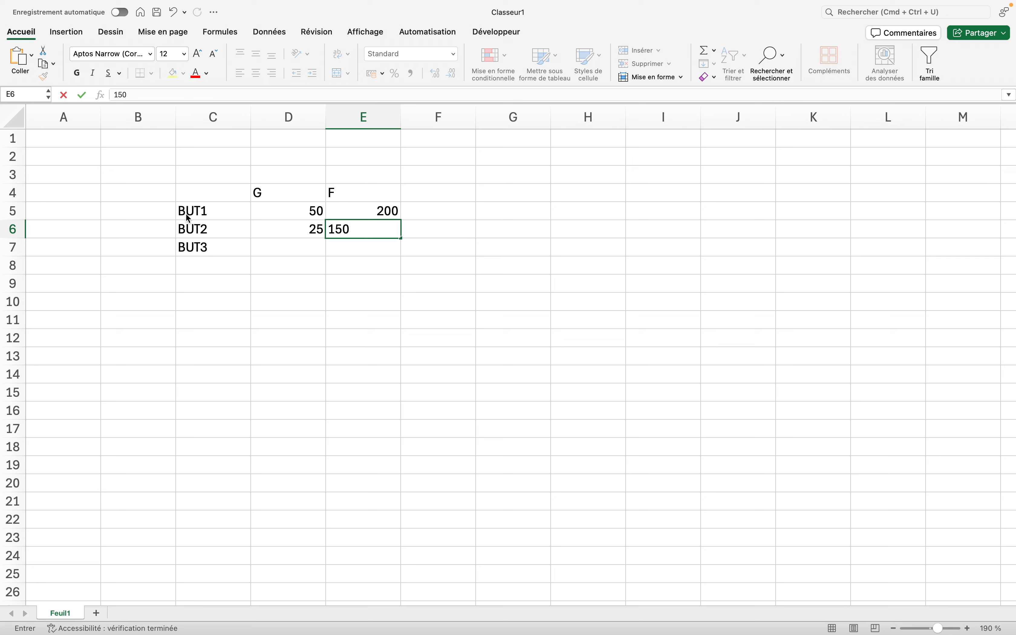
pyautogui.press('Return')
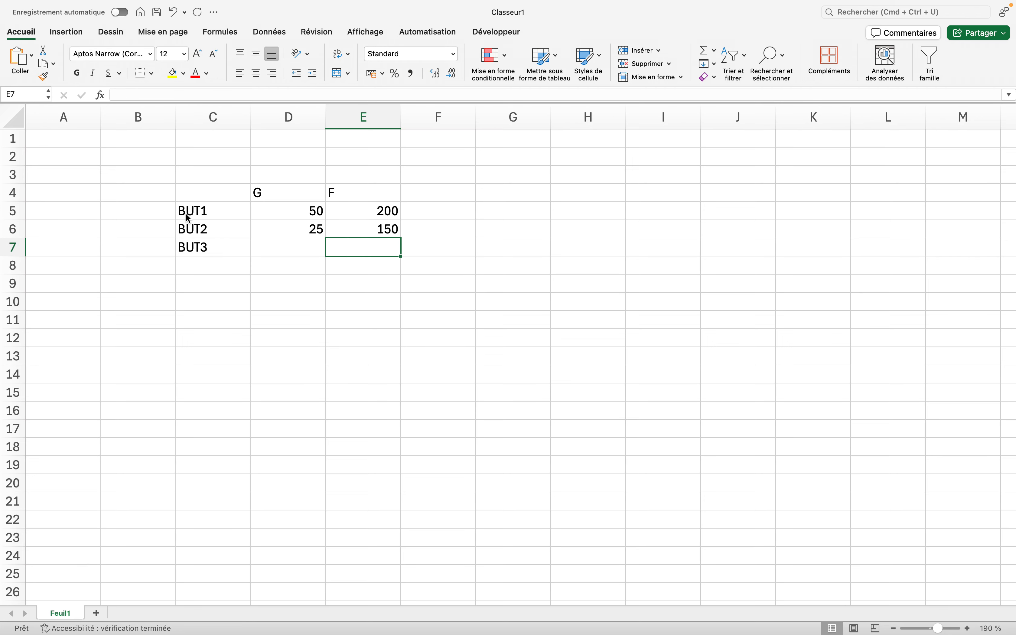
# Fill the BUT3 row with 149 under F and 30 under G.
pyautogui.write('28')
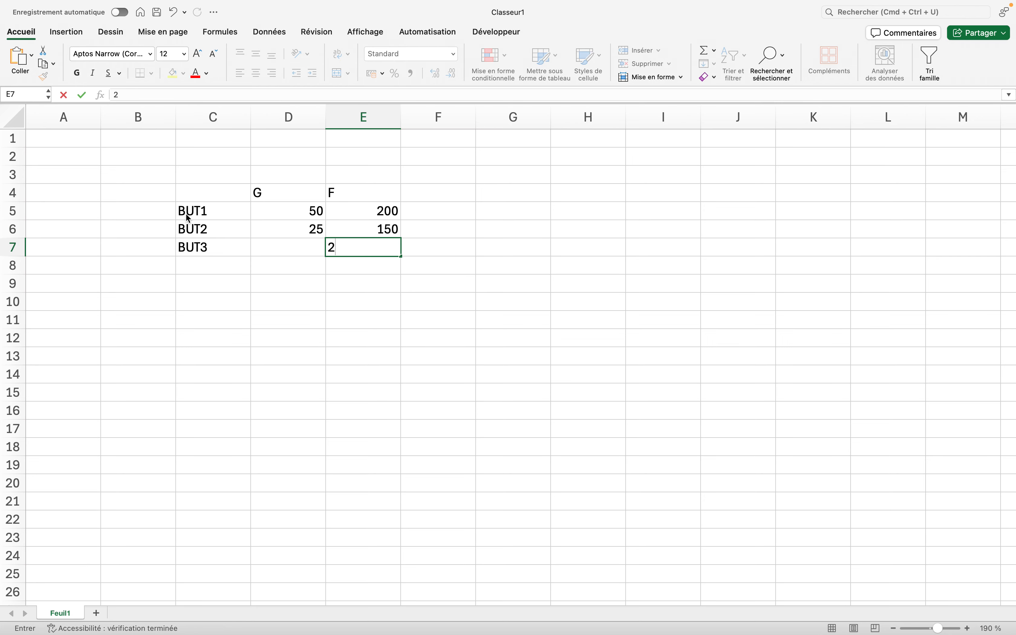
pyautogui.press('BackSpace')
pyautogui.press('BackSpace')
pyautogui.write('149')
pyautogui.click(273, 247)
pyautogui.write('30')
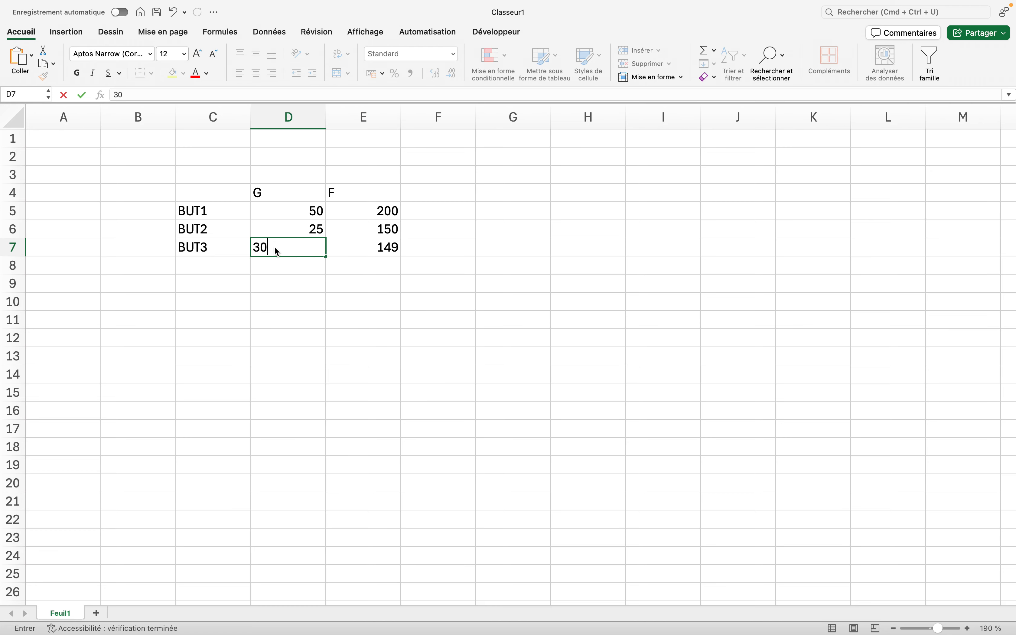
pyautogui.press('Return')
# Apply all borders (Toutes les bordures) to the table in C4:E7 and deselect it.
pyautogui.moveTo(215, 191); pyautogui.dragTo(349, 240)
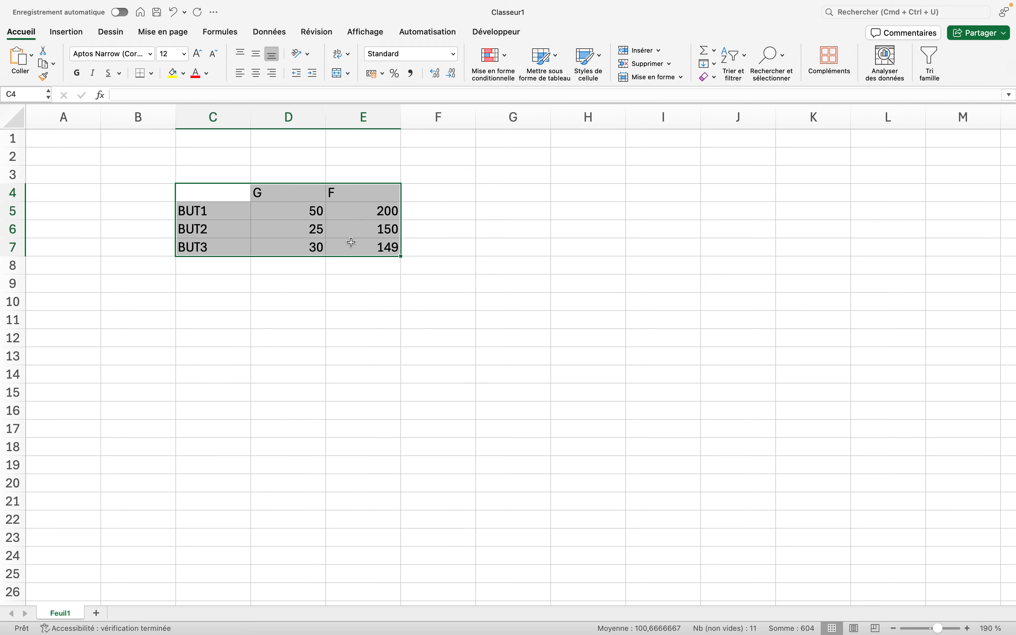
pyautogui.click(151, 74)
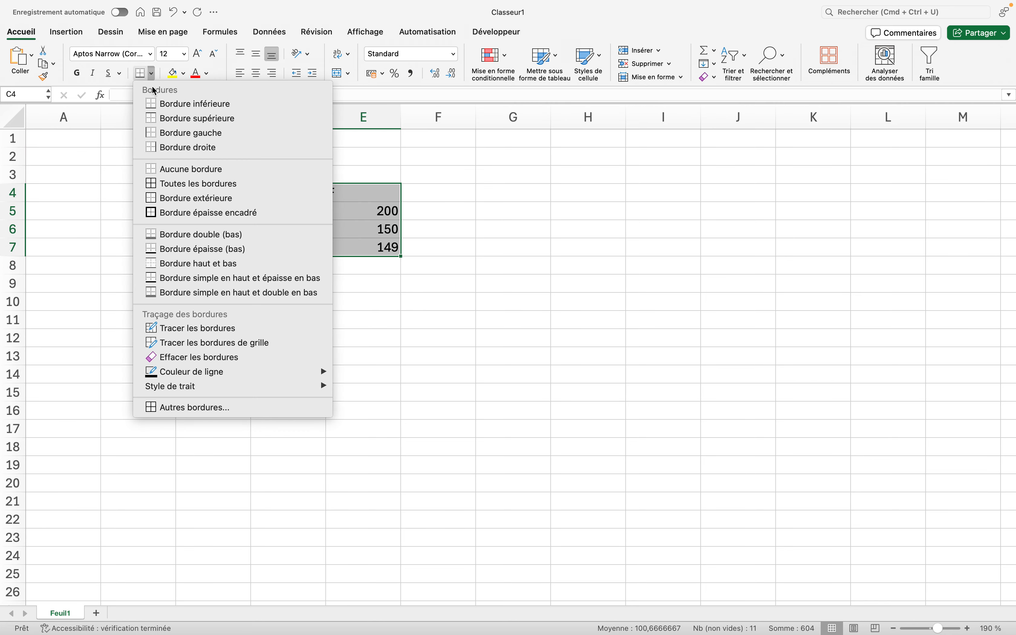
pyautogui.click(174, 185)
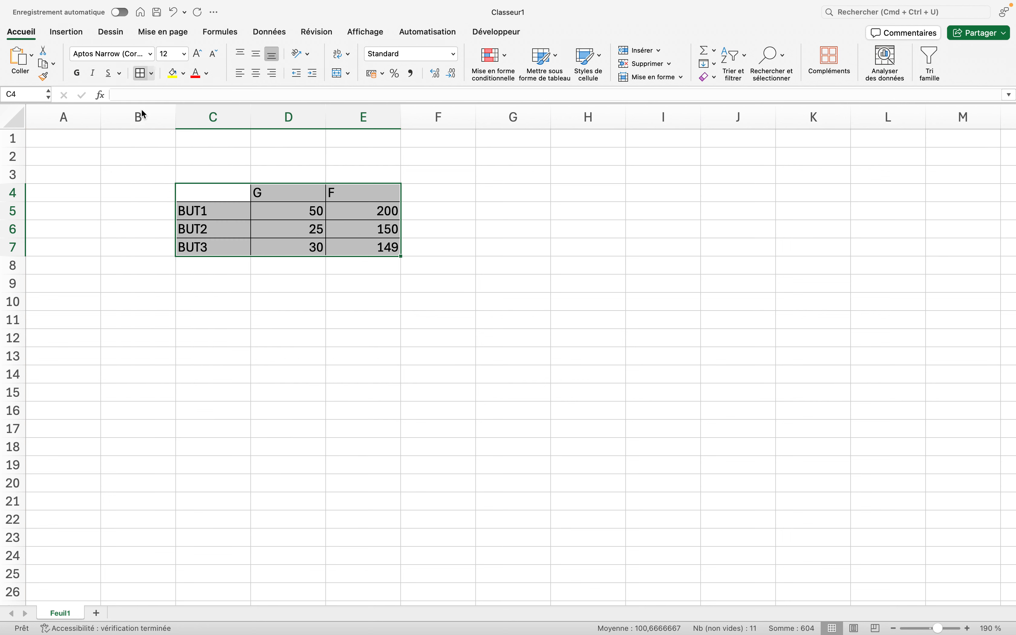
pyautogui.click(152, 255)
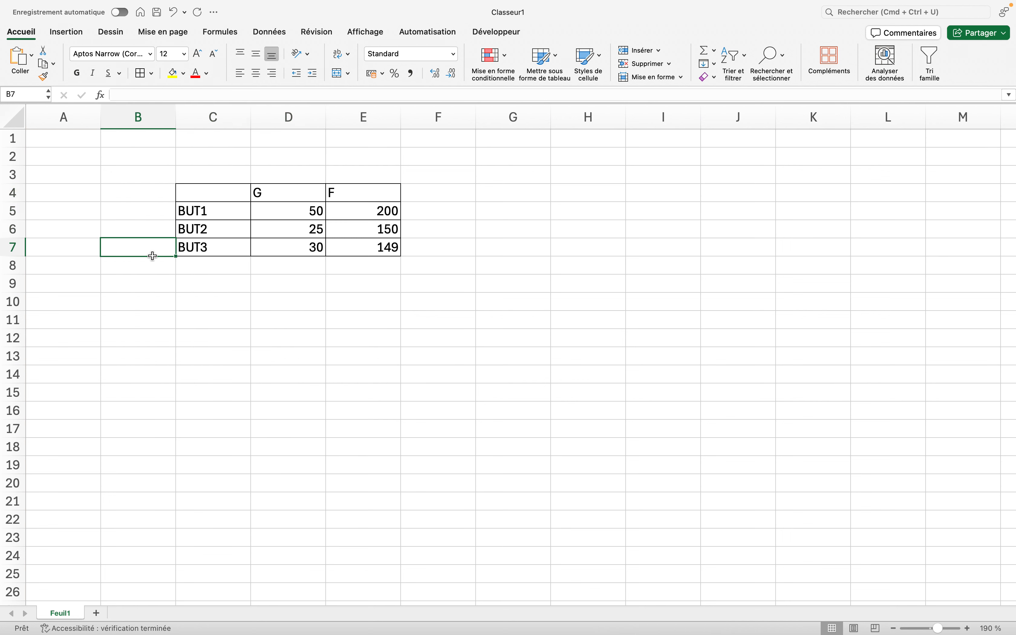
# Starting from cell D6, select the whole table C4:E7 at once, and clear the selection.
pyautogui.click(269, 229)
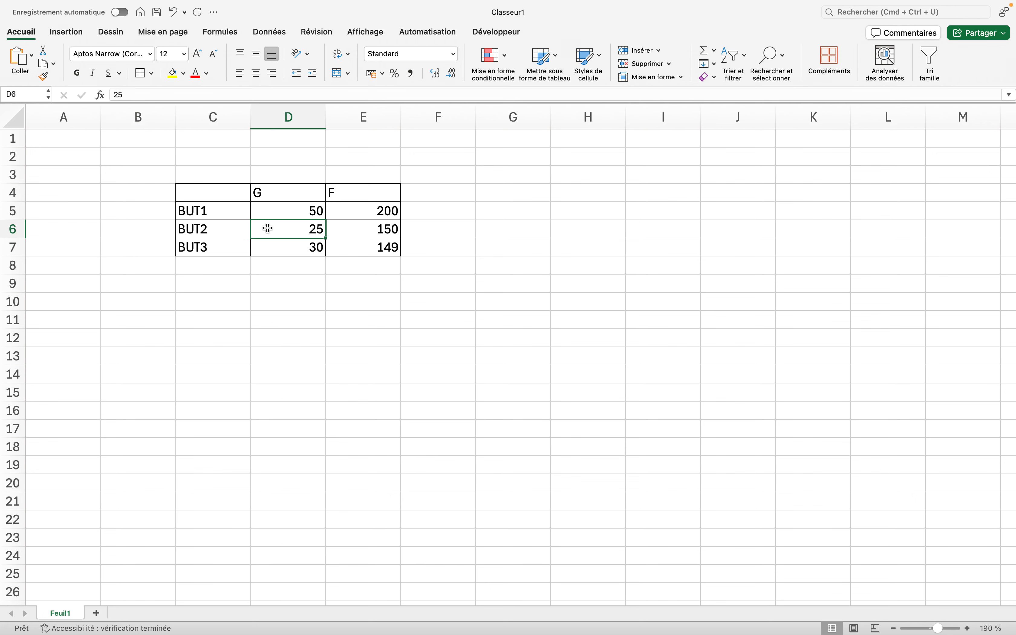
pyautogui.press('super+a')
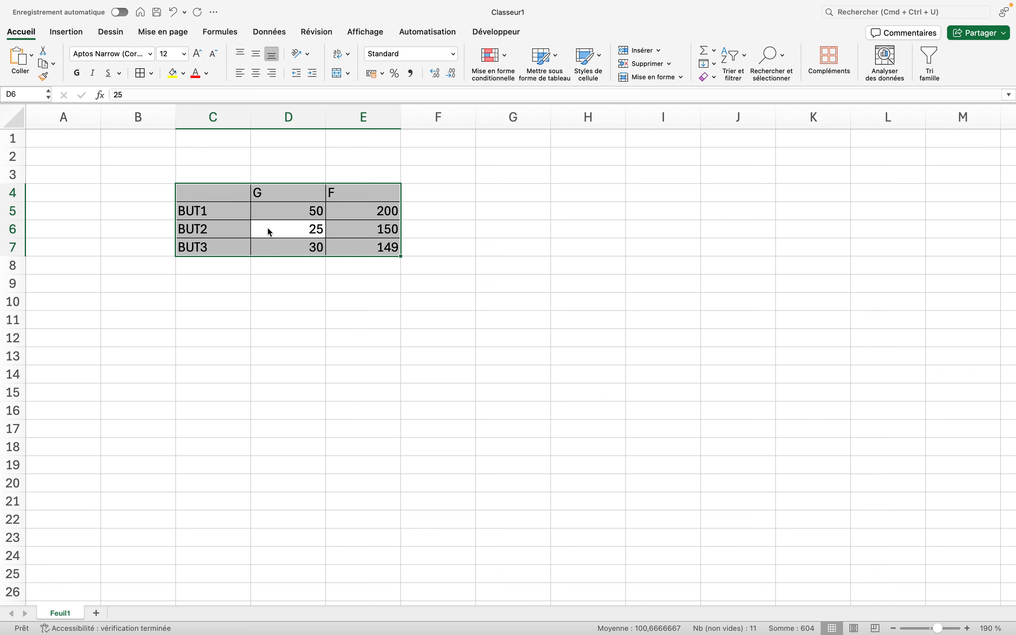
pyautogui.click(431, 320)
pyautogui.click(305, 228)
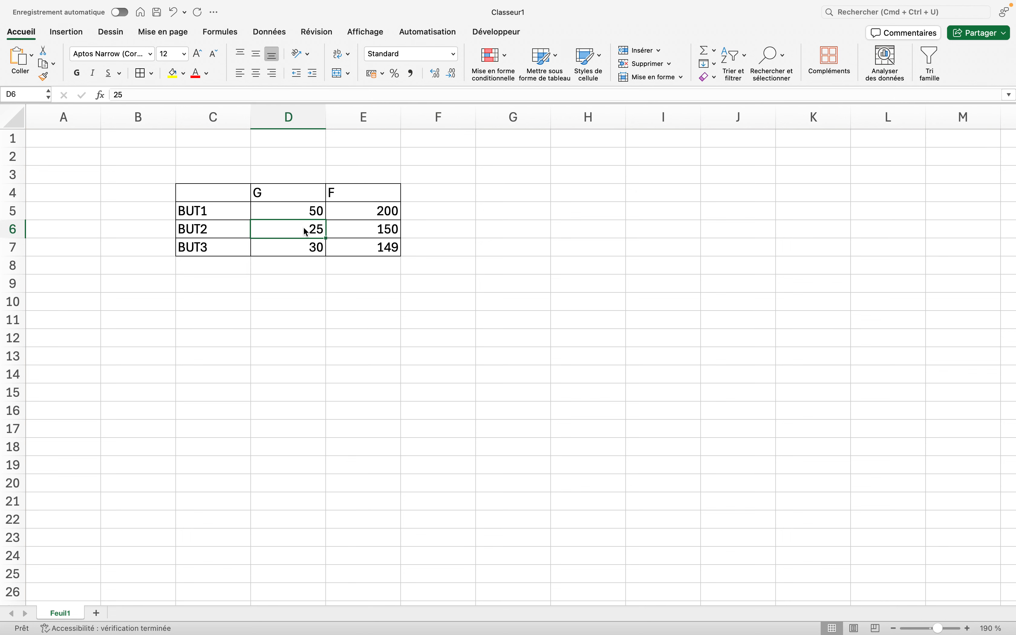
pyautogui.click(313, 284)
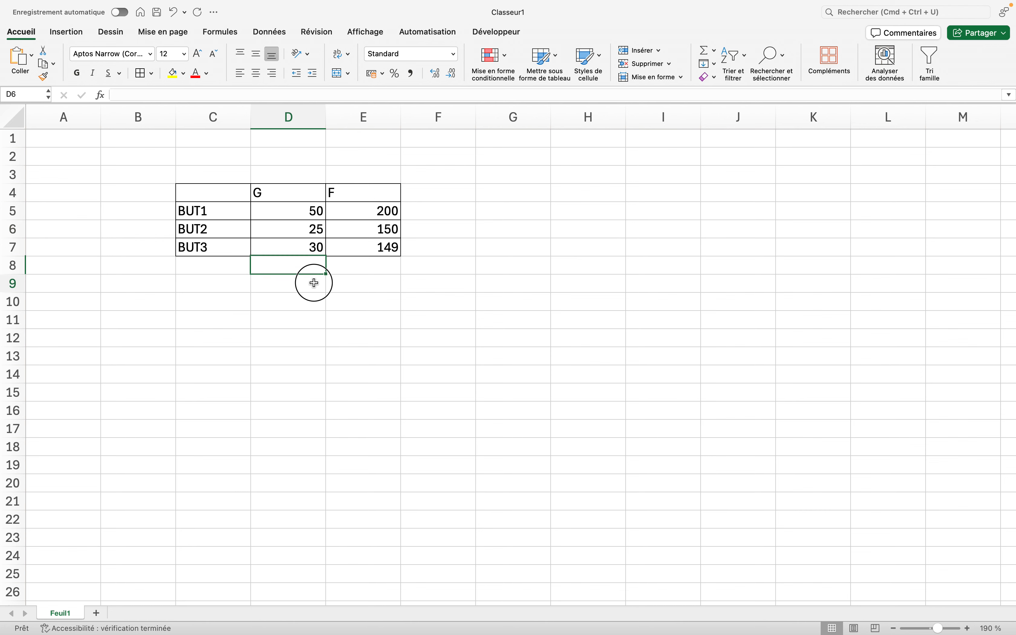
pyautogui.click(298, 252)
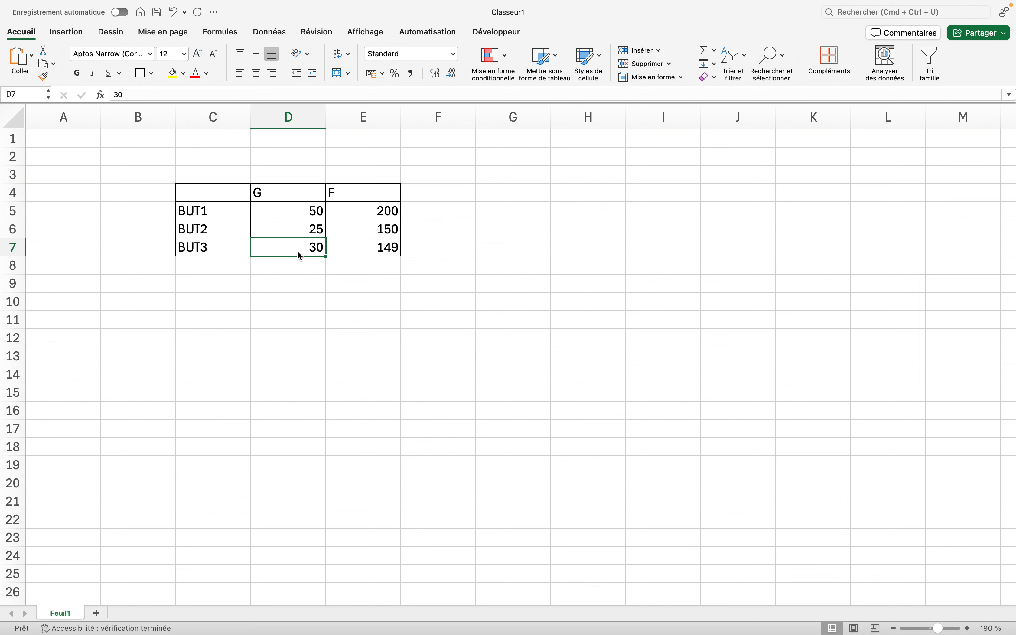
pyautogui.click(426, 315)
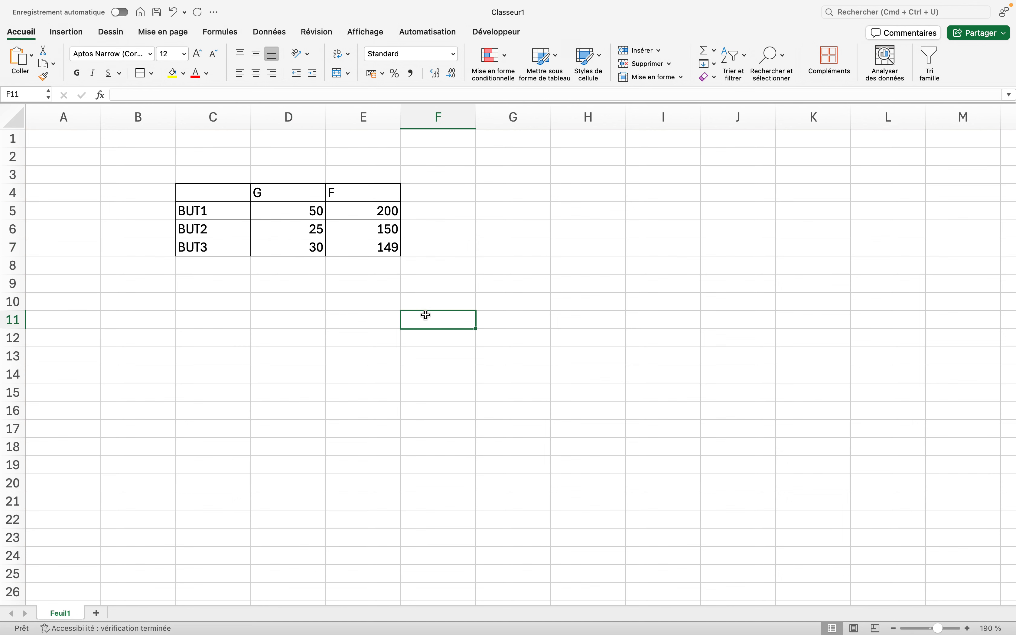
# Select the whole table C4:E7 again, starting from cell D6 inside it.
pyautogui.click(312, 229)
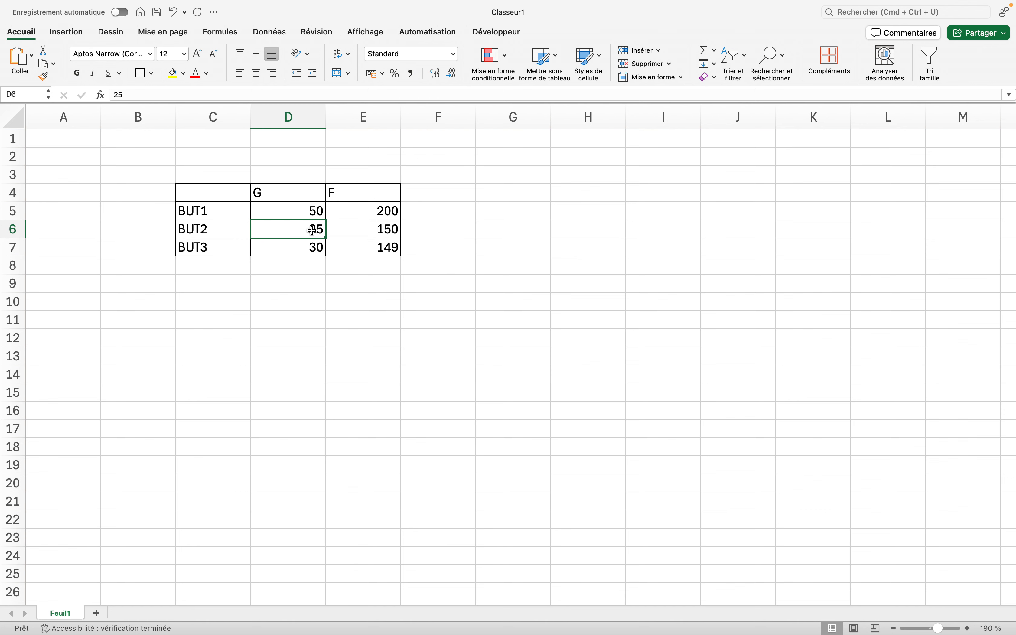
pyautogui.press('super+a')
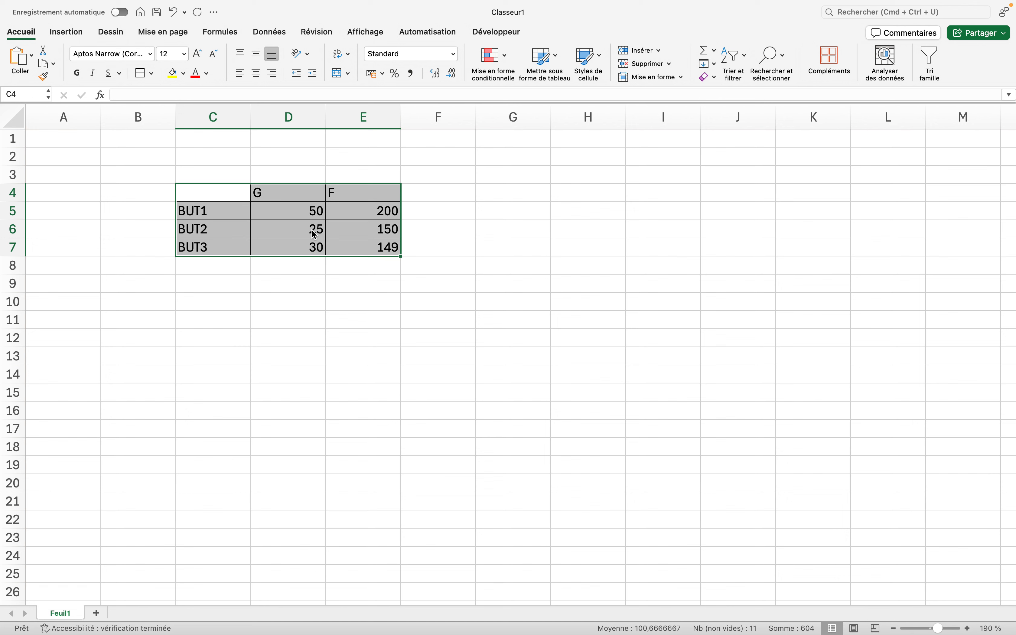